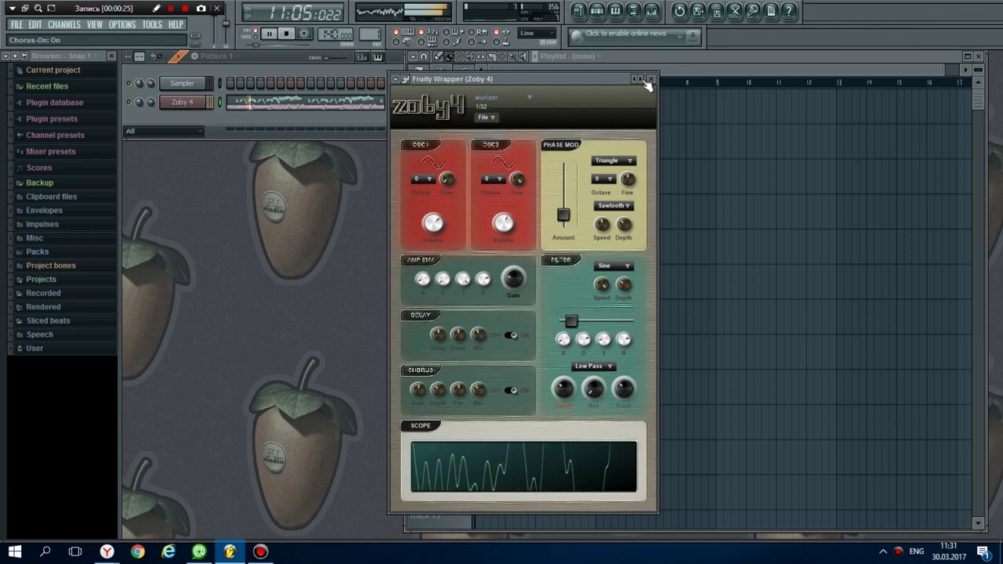
Step the Zoby 4 synth through its wurlizor and mwa presets and return to wurlizor while the pattern plays.
left_click(648, 84)
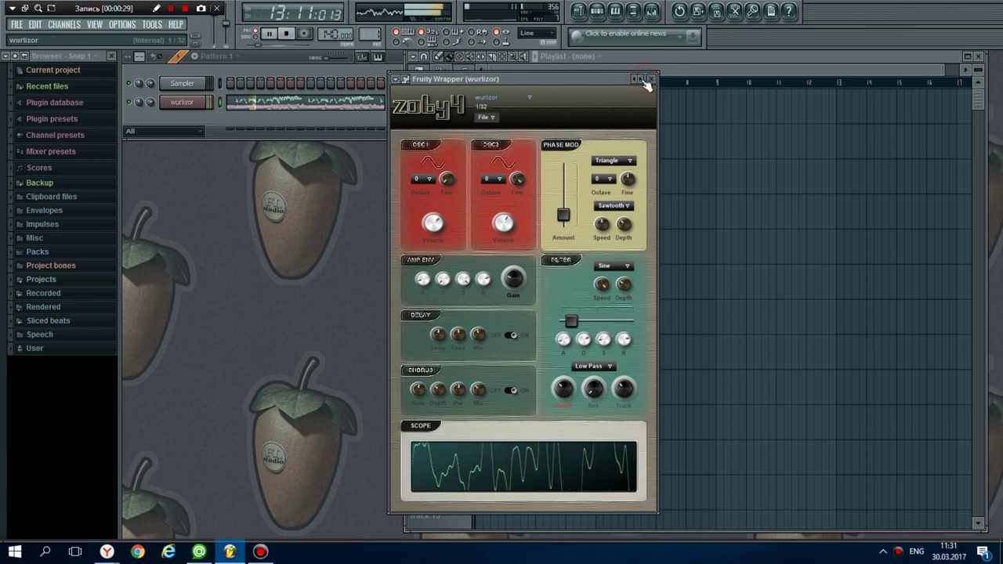
left_click(647, 85)
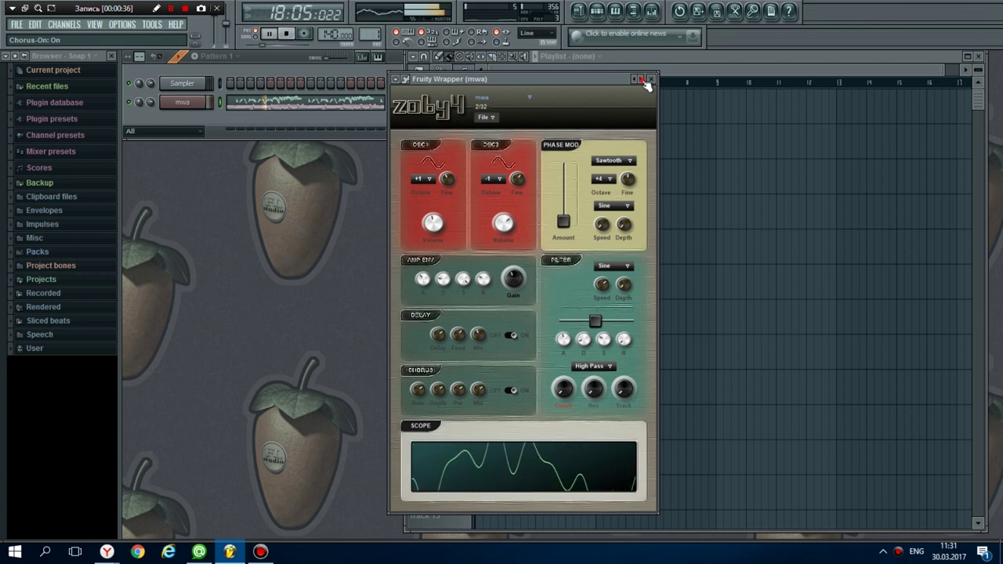
left_click(647, 85)
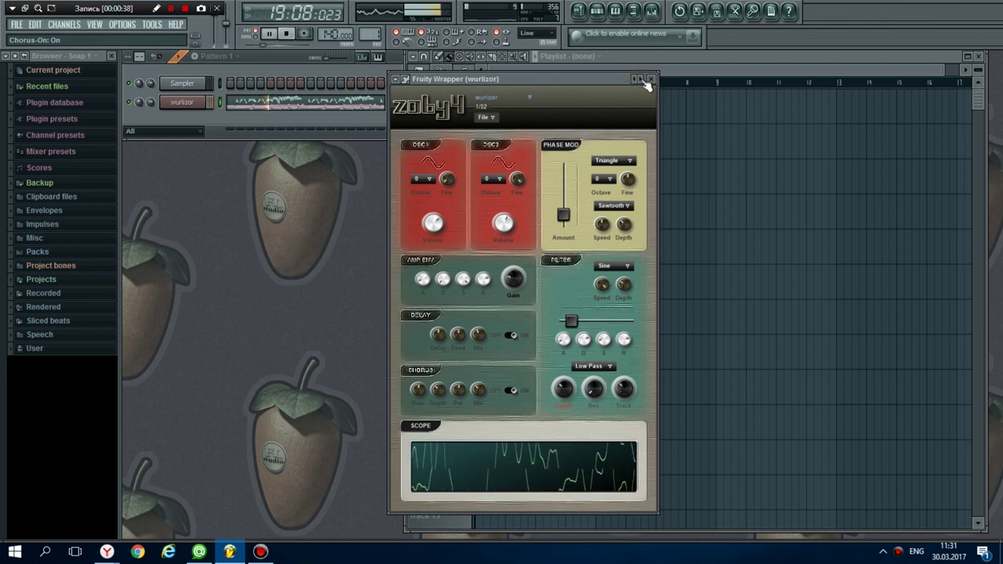
Audition the electricty preset and the percutron preset in Zoby 4 while the pattern plays.
left_click(397, 80)
mouse_move(439, 112)
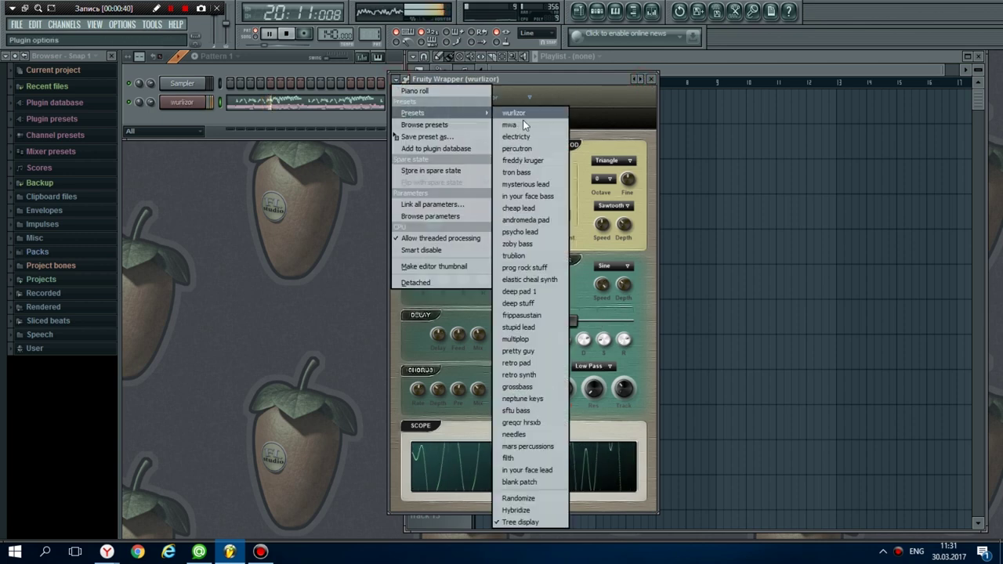
left_click(537, 139)
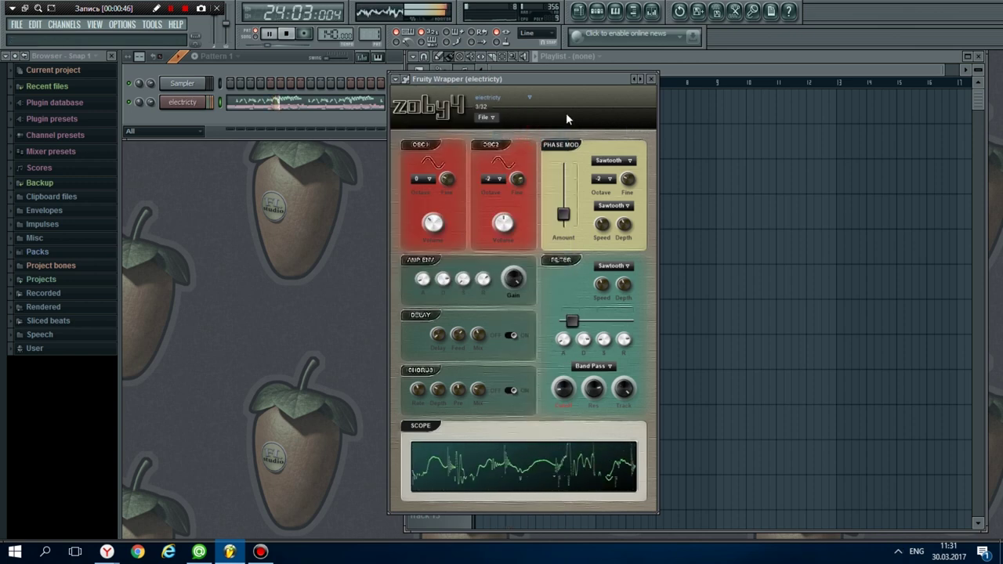
left_click(397, 80)
mouse_move(439, 112)
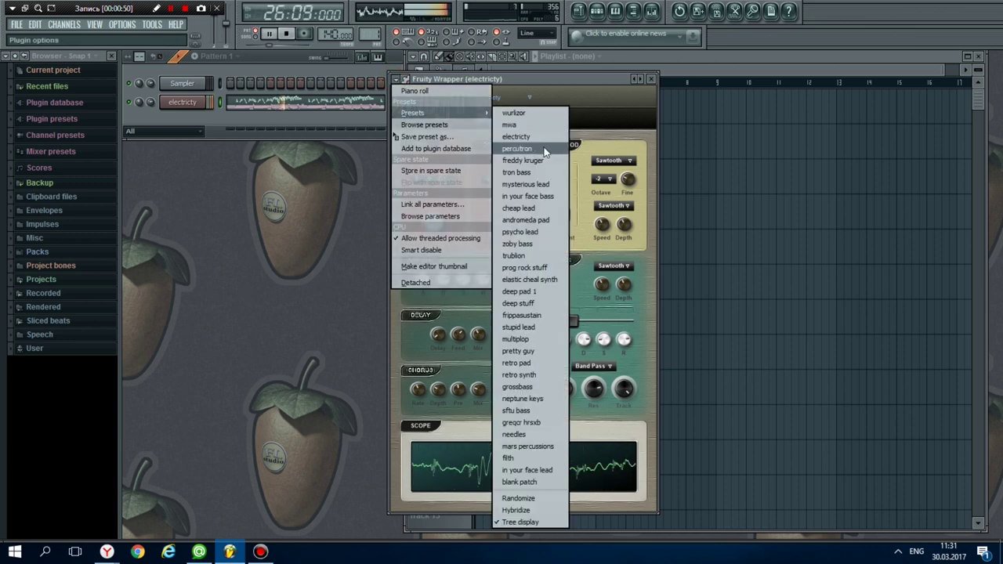
left_click(541, 148)
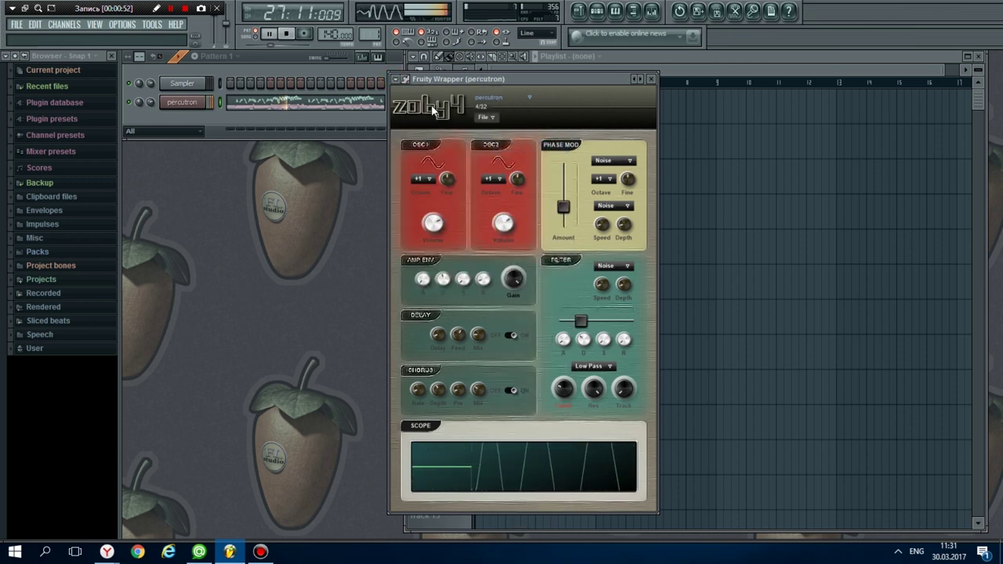
Load the freddy kruger preset in Zoby 4 and listen to it, followed by the tron bass preset.
left_click(398, 81)
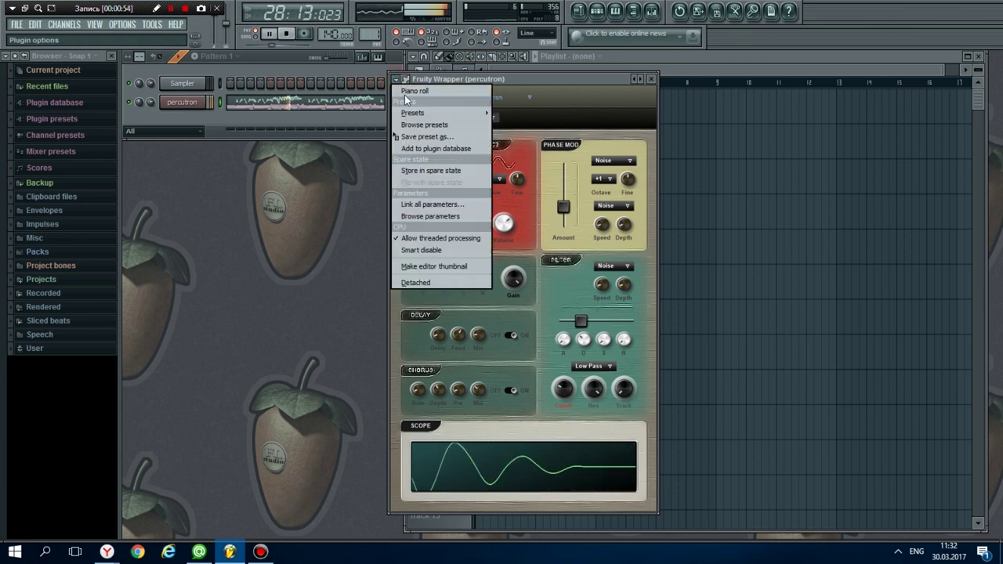
mouse_move(455, 113)
left_click(533, 161)
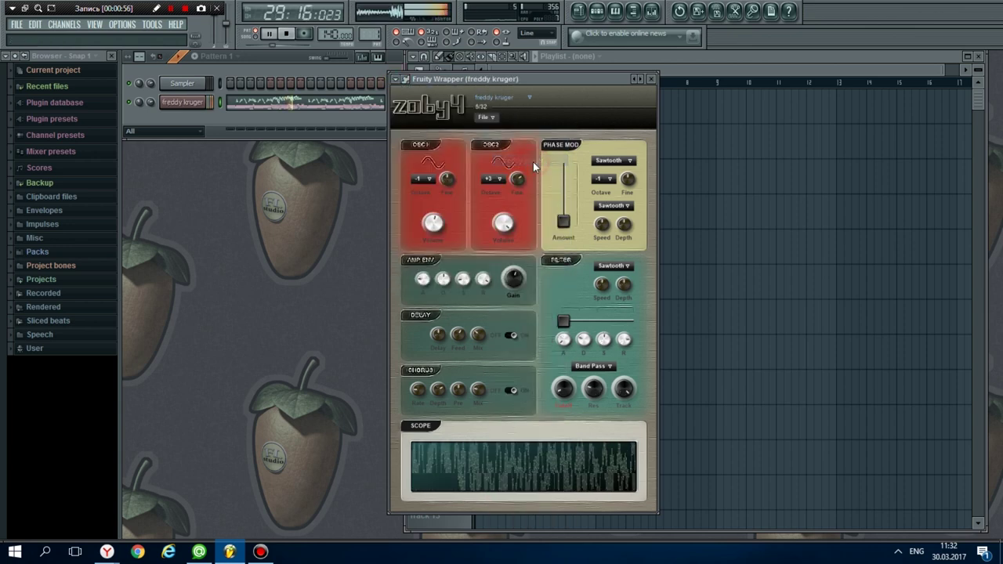
left_click(400, 82)
mouse_move(435, 113)
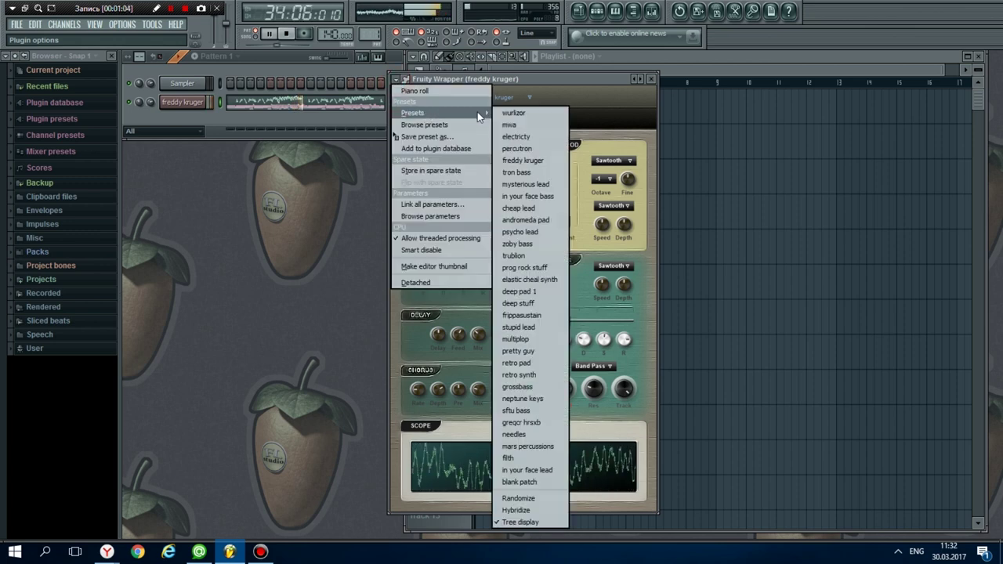
left_click(541, 172)
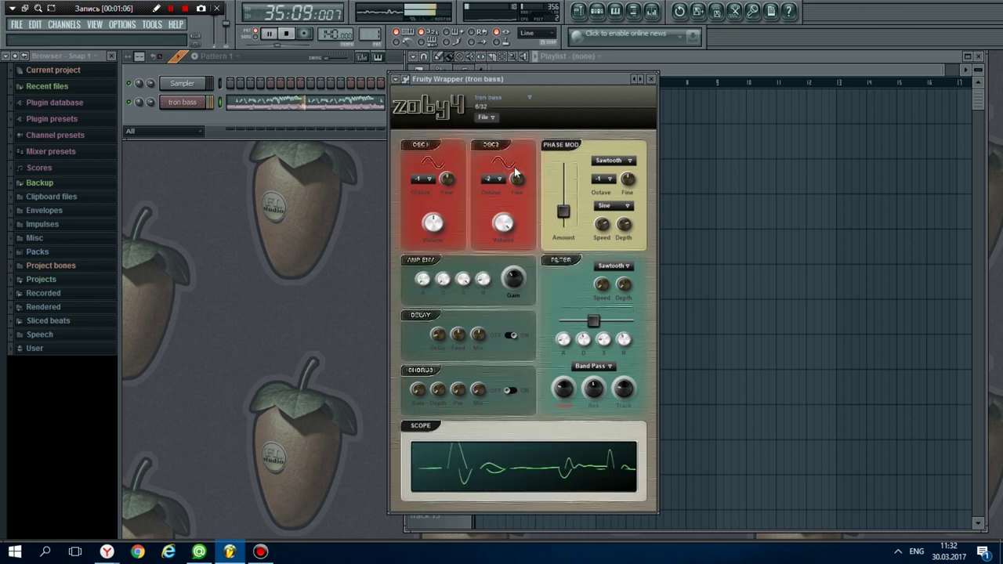
Load the mysterious lead preset in Zoby 4, listen to it and reselect the same preset.
left_click(401, 82)
mouse_move(456, 114)
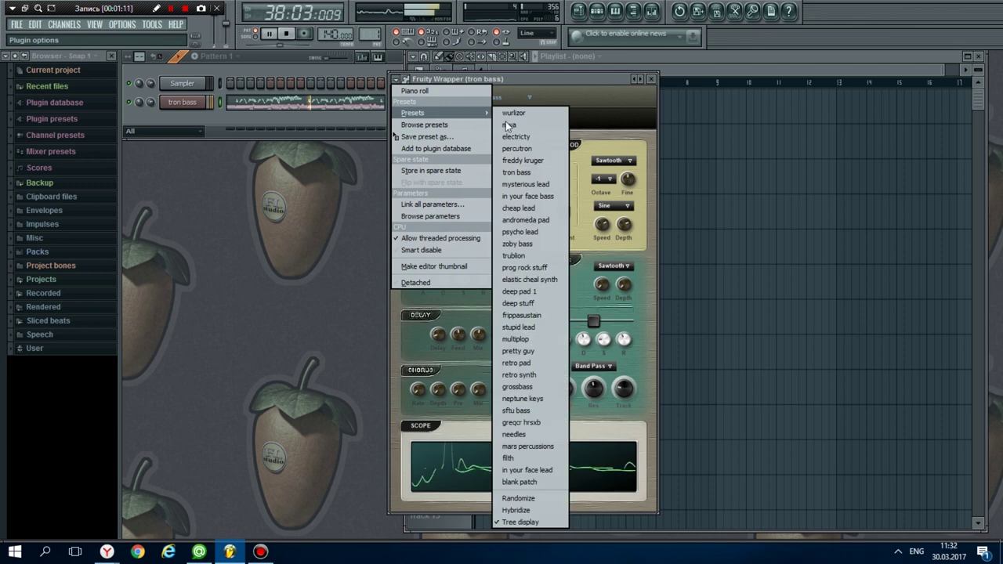
left_click(543, 186)
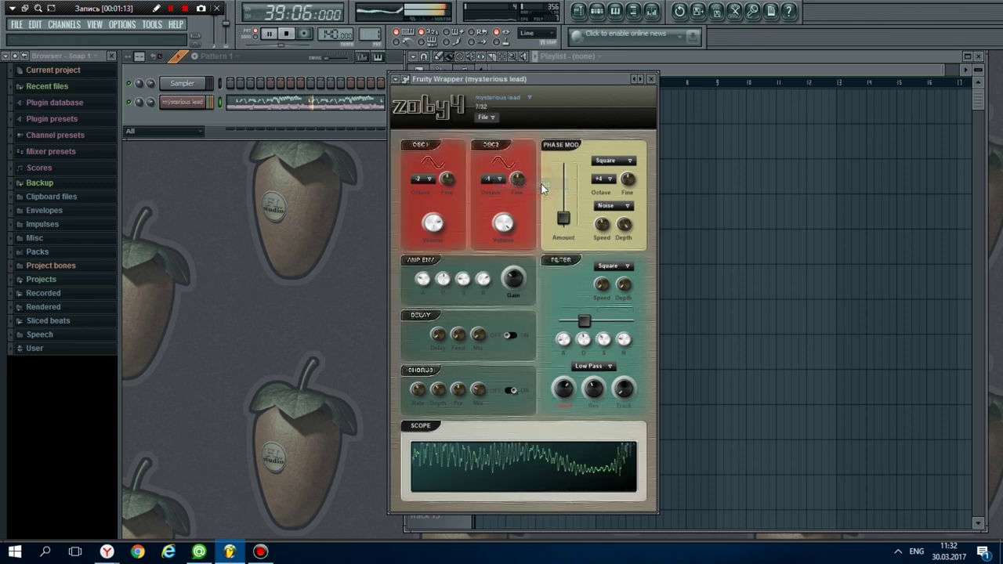
left_click(400, 82)
mouse_move(443, 114)
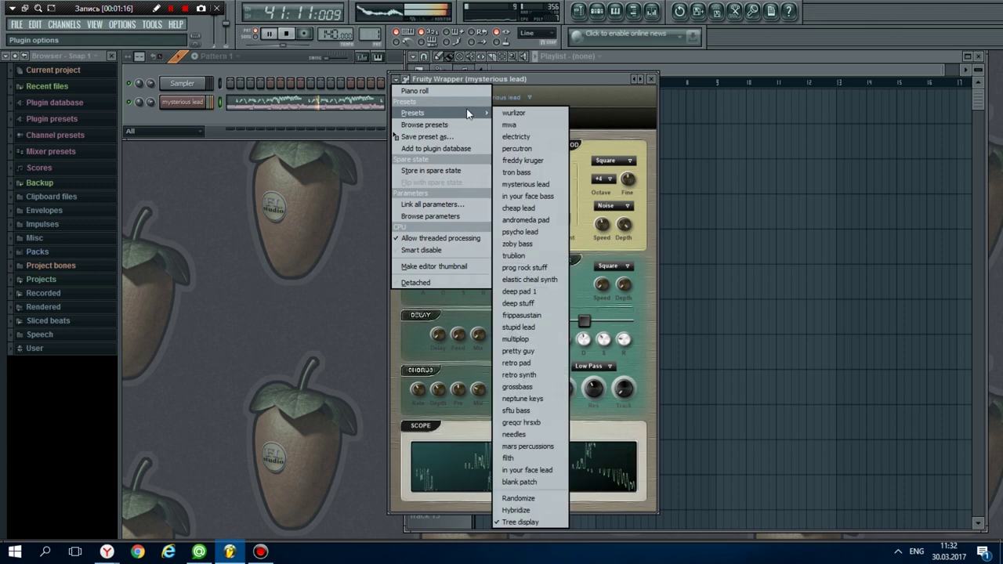
left_click(527, 184)
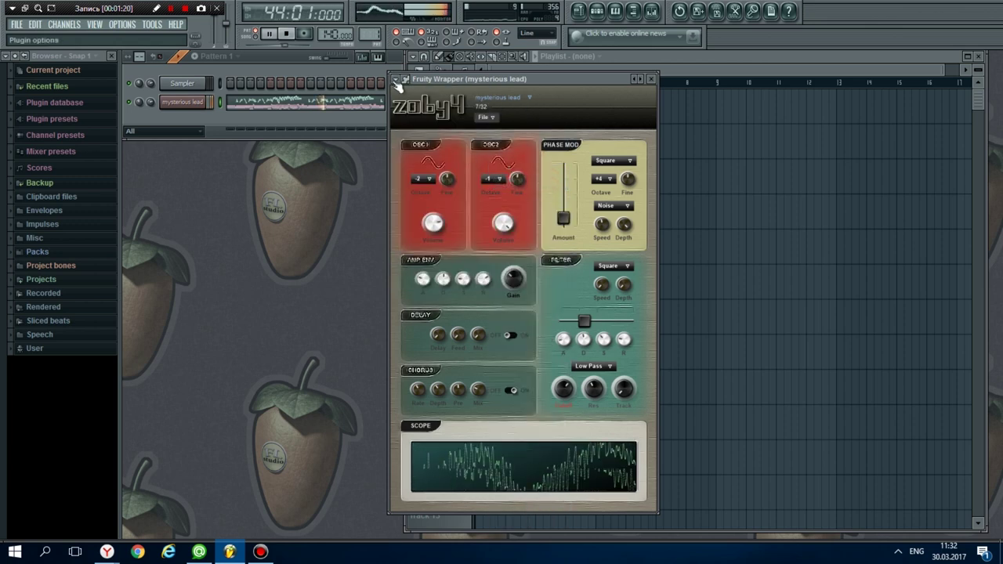
Audition the cheap lead and psycho lead presets in Zoby 4 on the playing pattern.
left_click(399, 83)
mouse_move(439, 113)
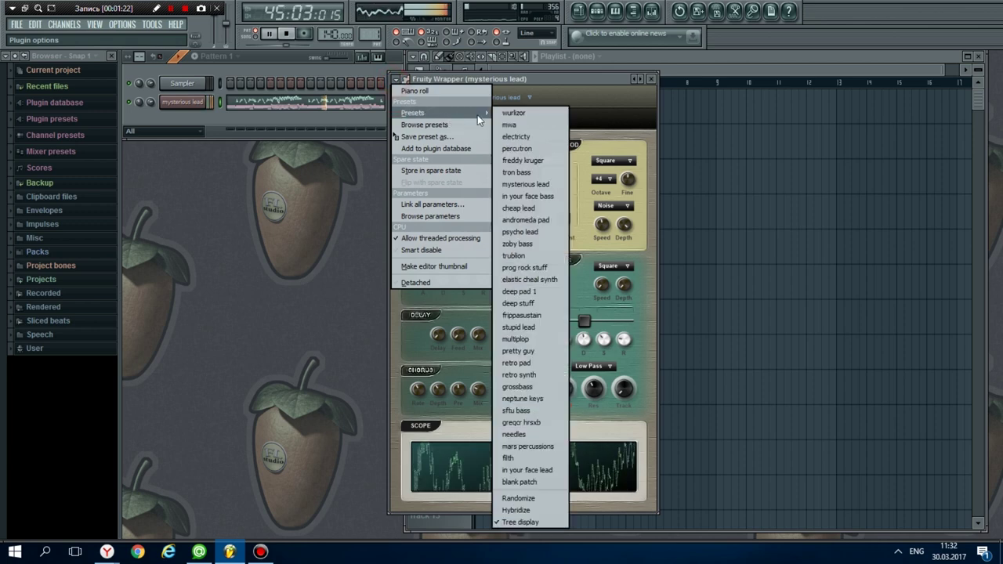
left_click(546, 209)
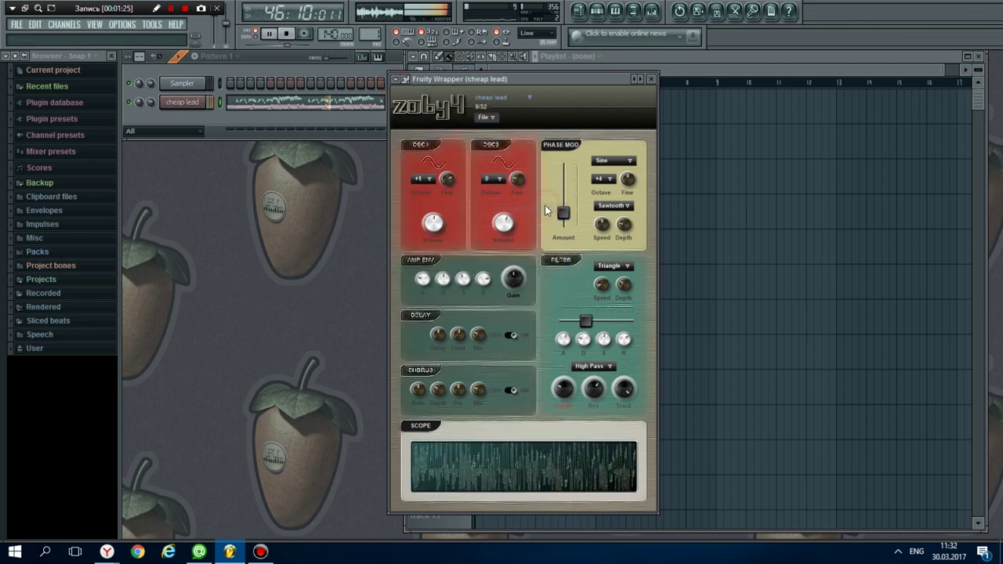
left_click(401, 84)
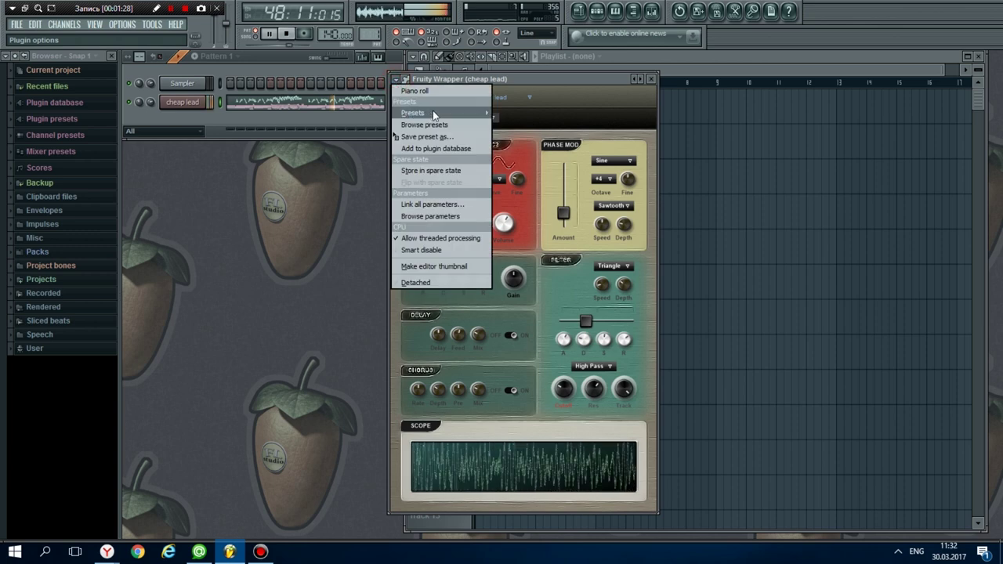
mouse_move(440, 114)
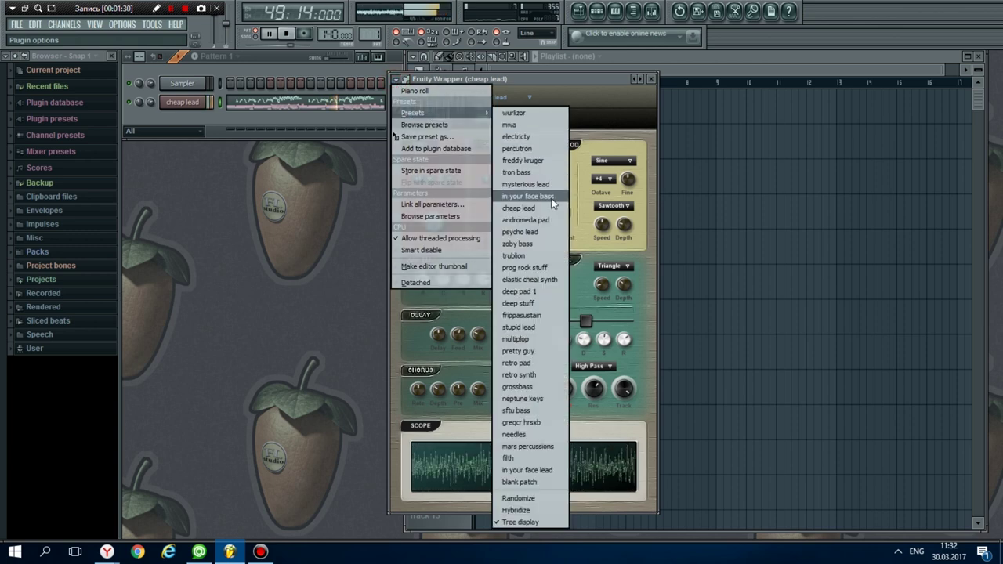
left_click(521, 232)
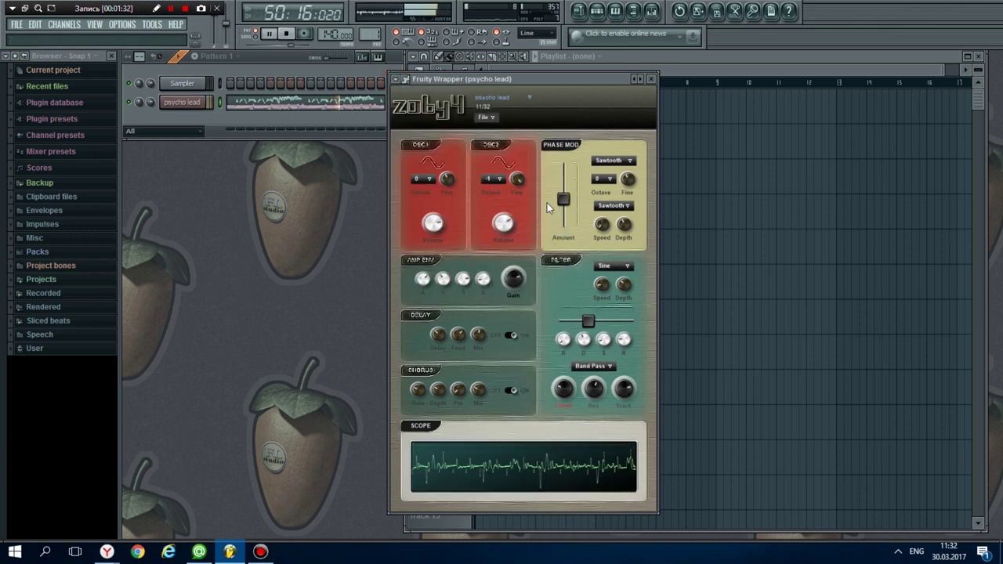
Load the zoby bass preset in Zoby 4, listen to it and switch to the stupid lead preset.
left_click(397, 79)
mouse_move(443, 111)
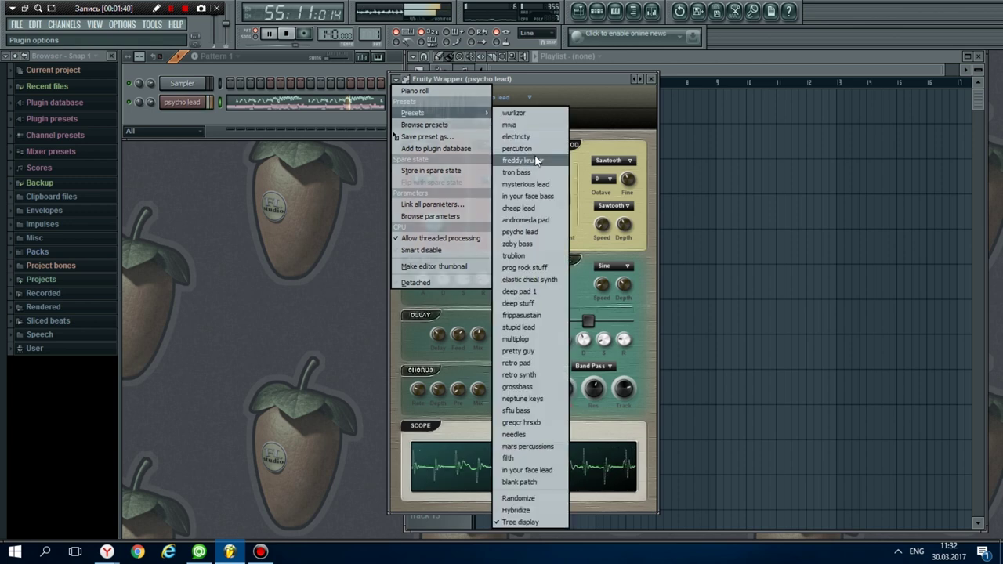
left_click(528, 244)
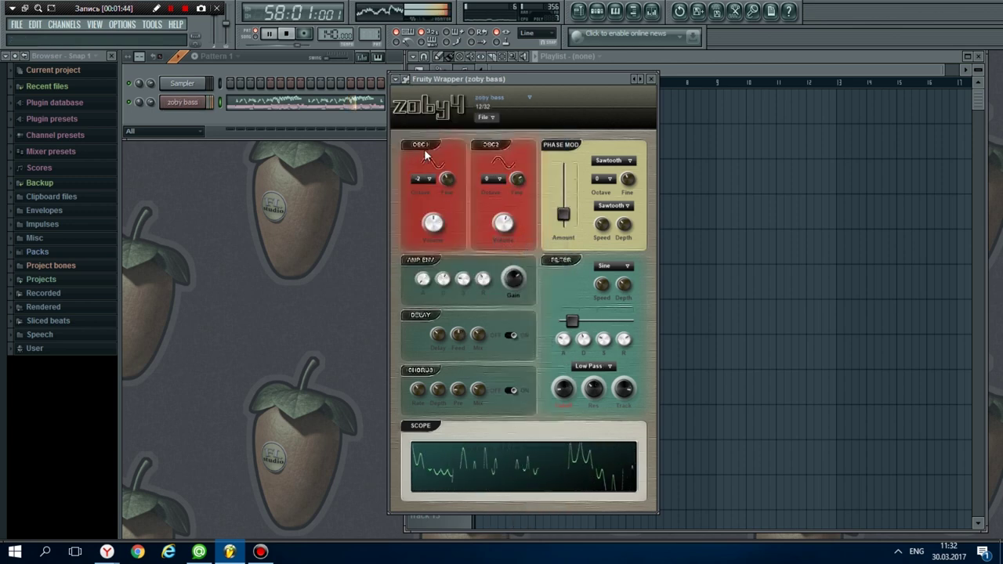
left_click(401, 81)
mouse_move(415, 112)
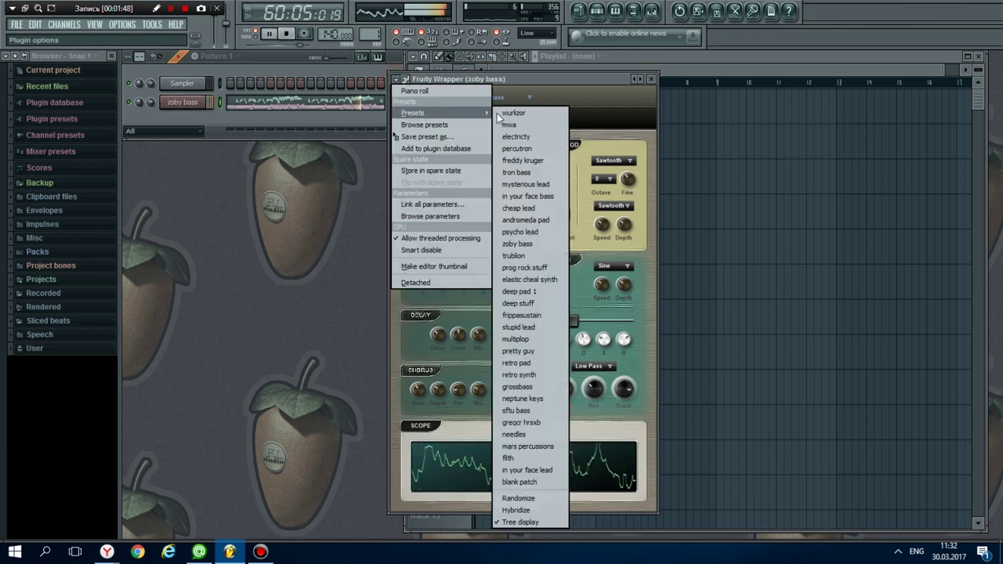
left_click(534, 327)
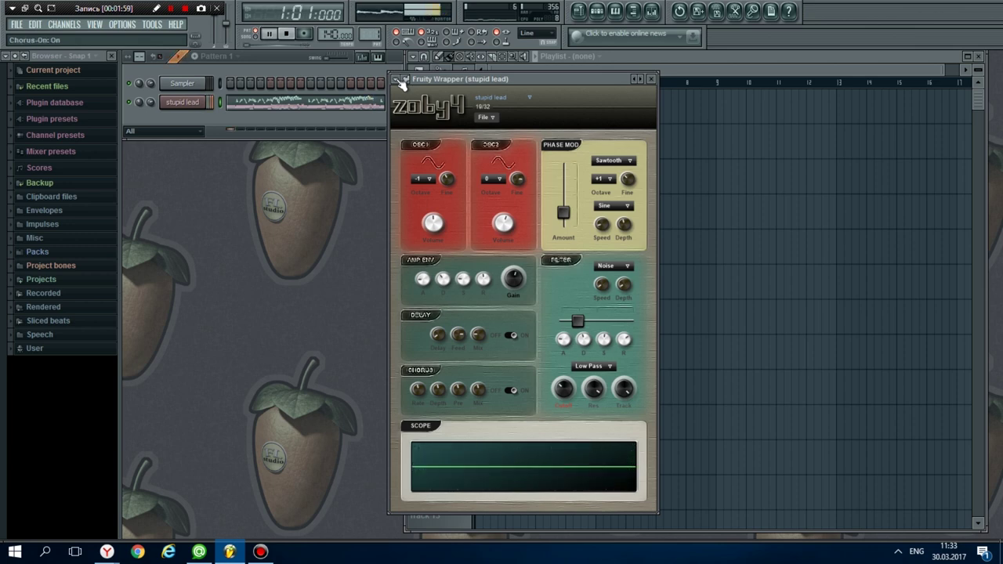
Audition the grossbass preset and the neptune keys preset in Zoby 4 on the playing pattern.
left_click(398, 83)
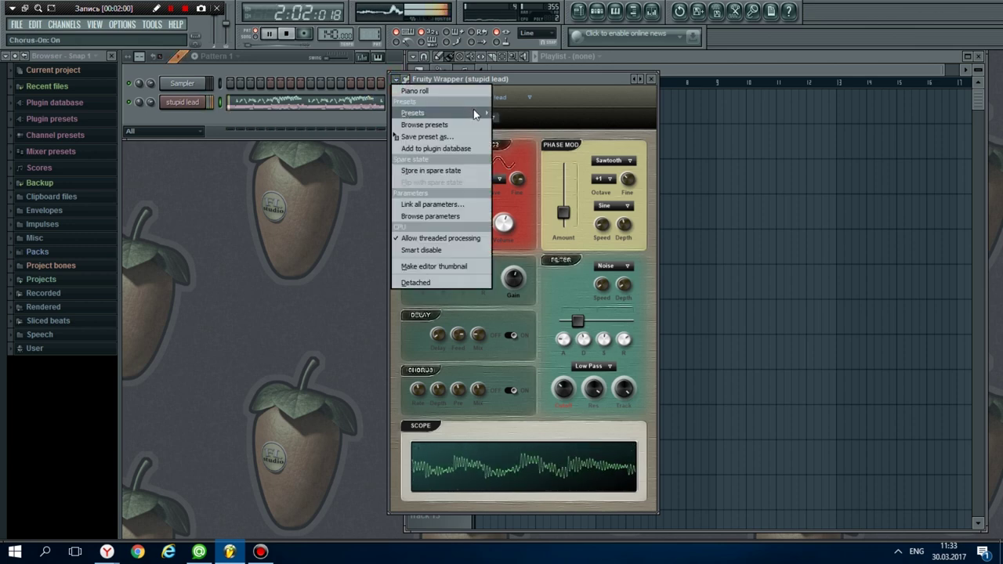
mouse_move(473, 111)
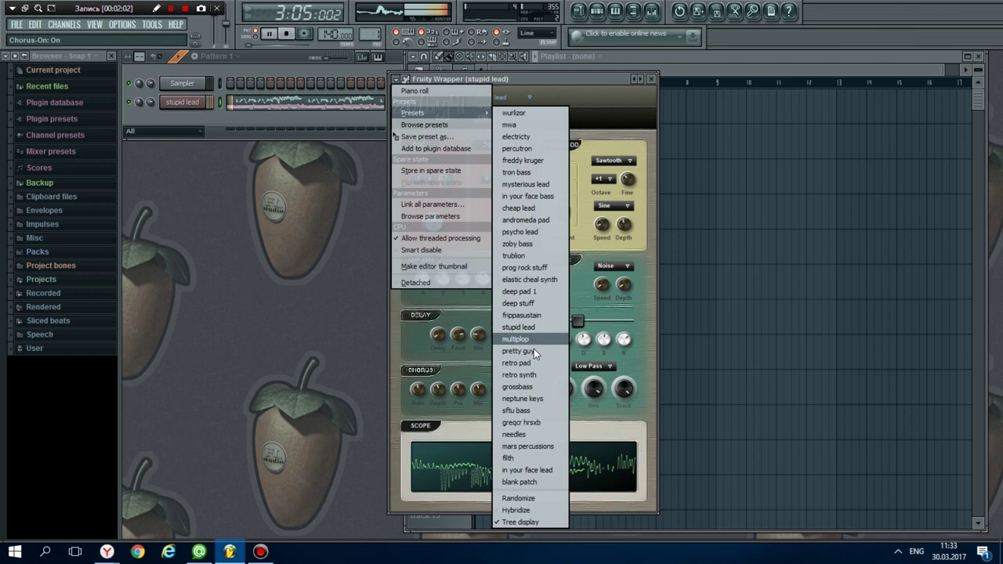
left_click(539, 386)
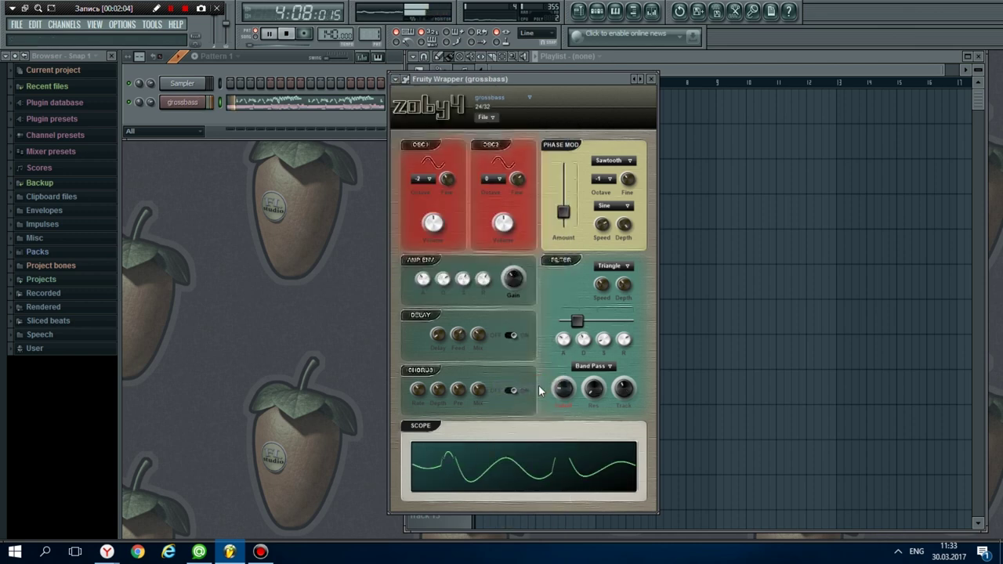
left_click(402, 80)
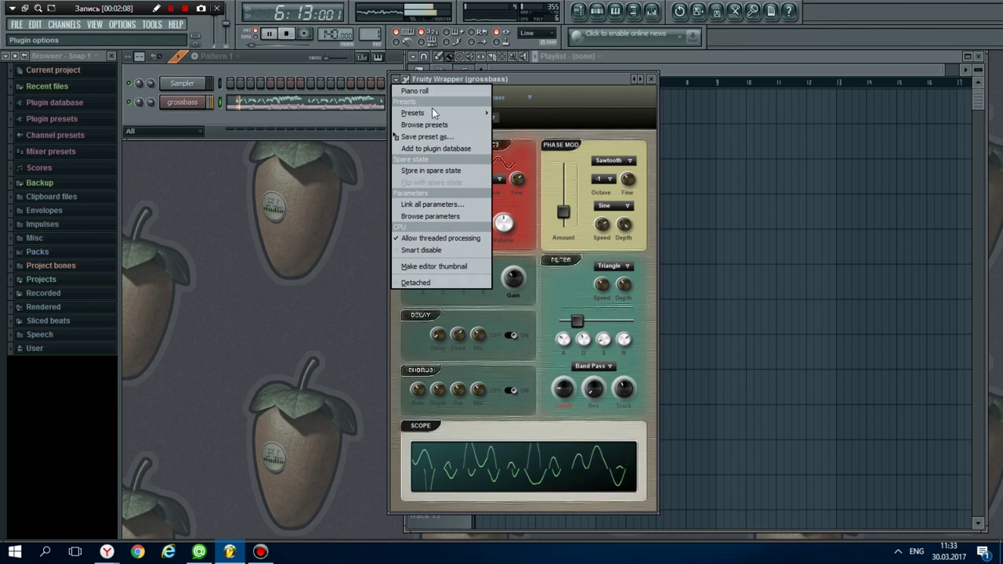
mouse_move(441, 112)
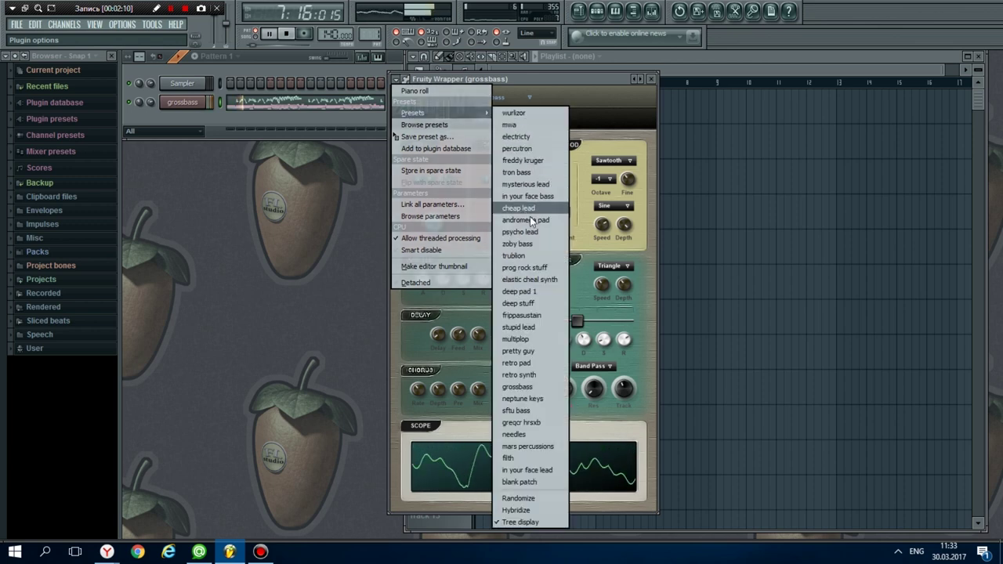
left_click(539, 398)
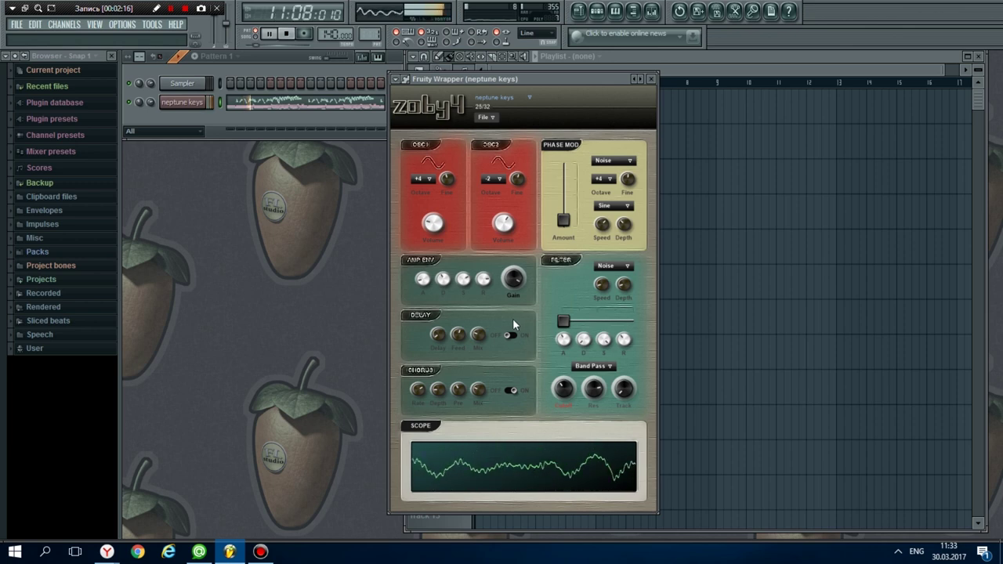
Load the needles preset in Zoby 4, listen to it and switch to the mars percussions preset.
left_click(400, 84)
mouse_move(461, 114)
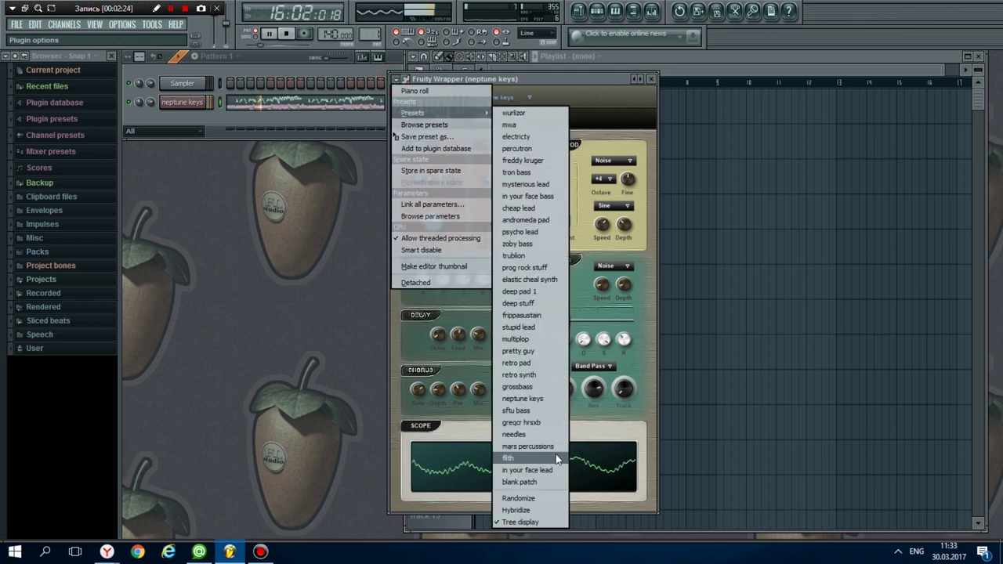
left_click(539, 436)
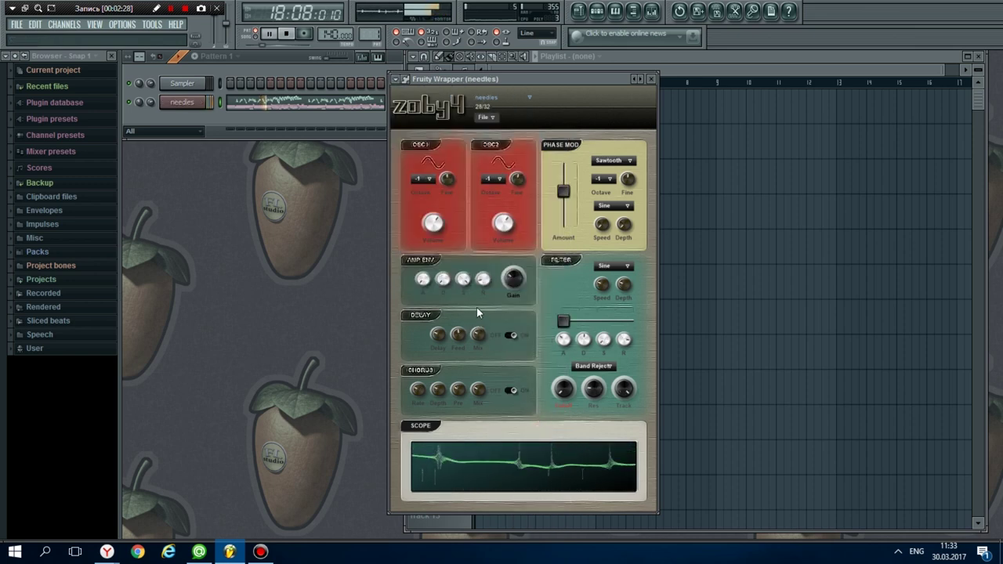
left_click(401, 81)
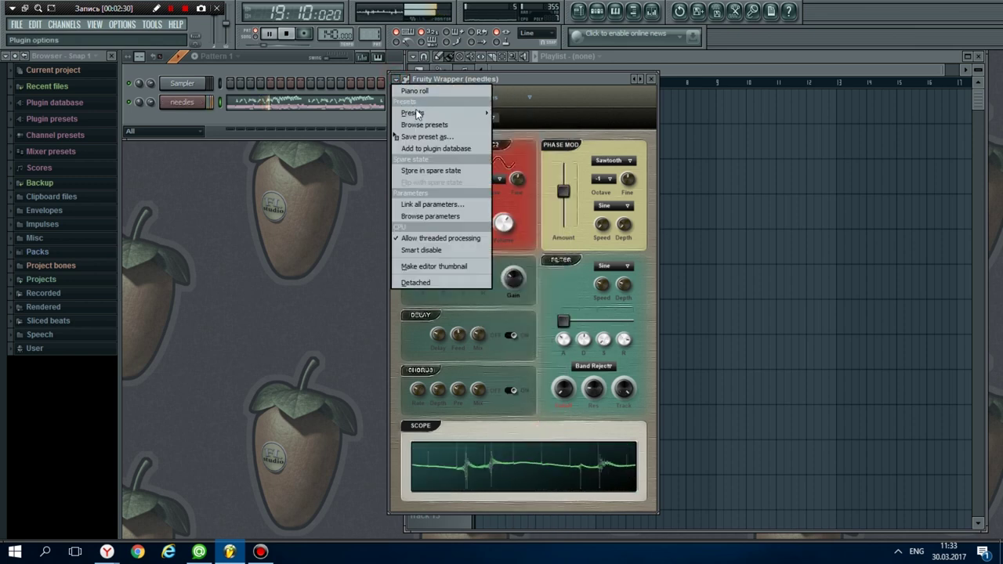
mouse_move(411, 113)
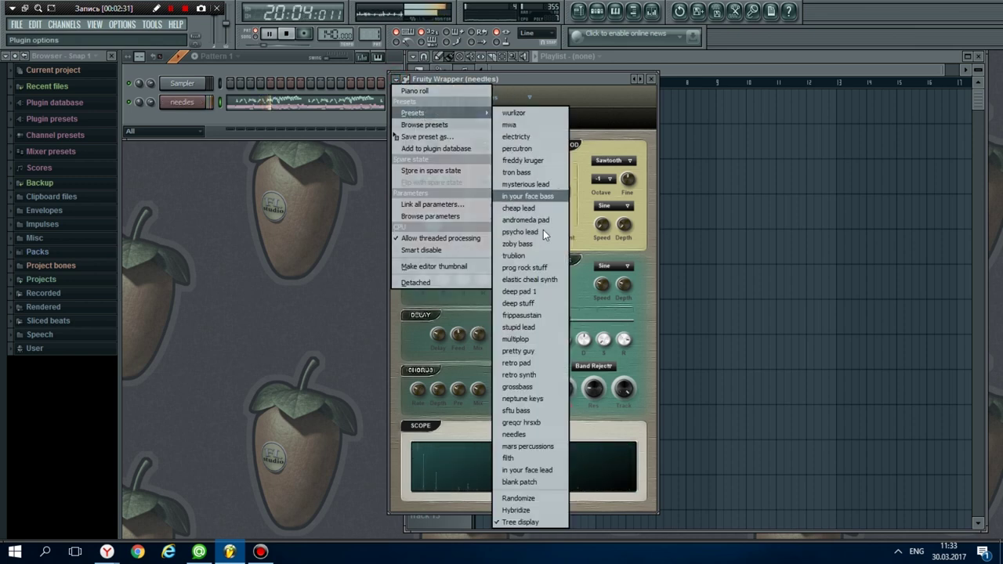
left_click(540, 446)
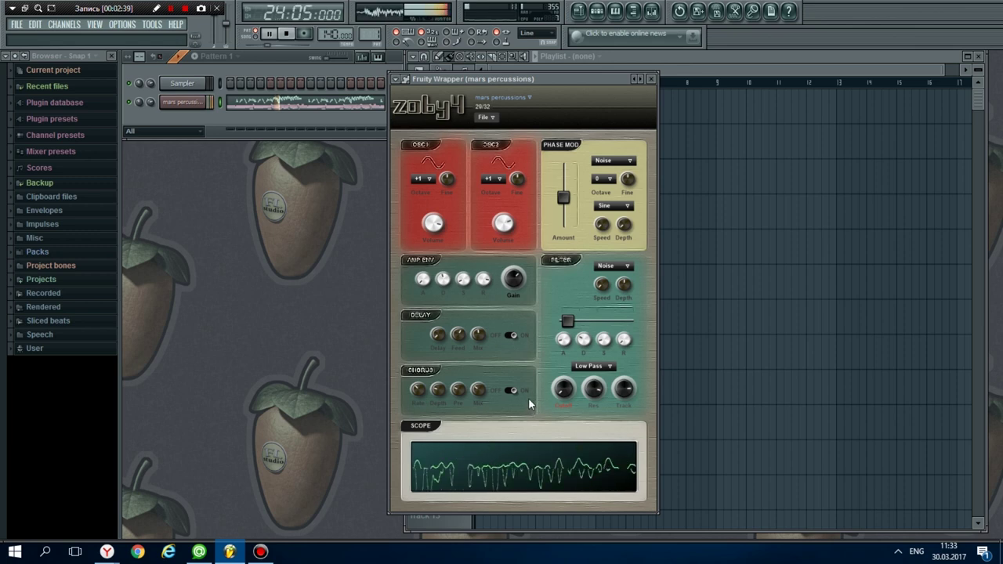
Audition the filth preset and the in your face lead preset in Zoby 4 on the playing pattern.
left_click(397, 80)
mouse_move(439, 113)
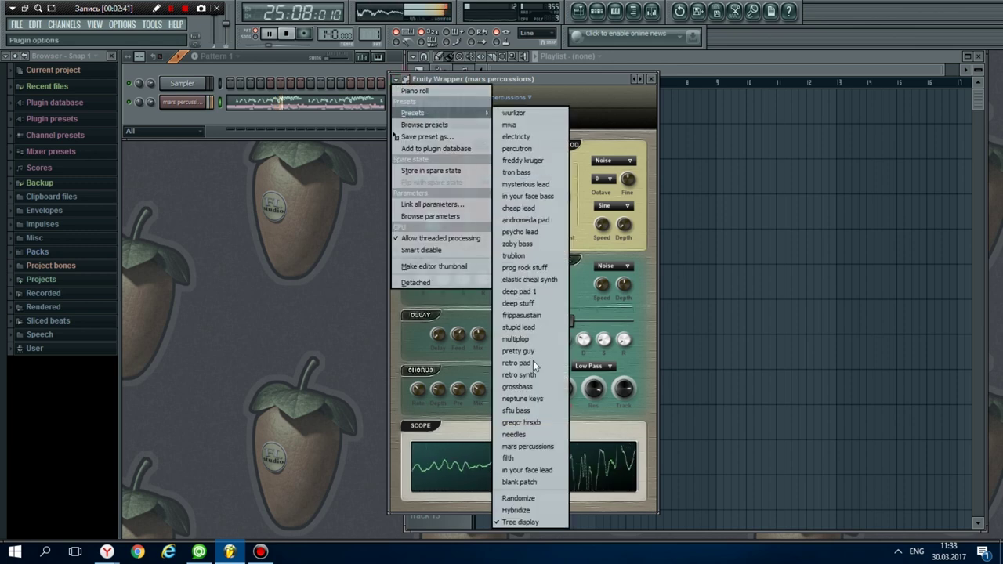
left_click(522, 459)
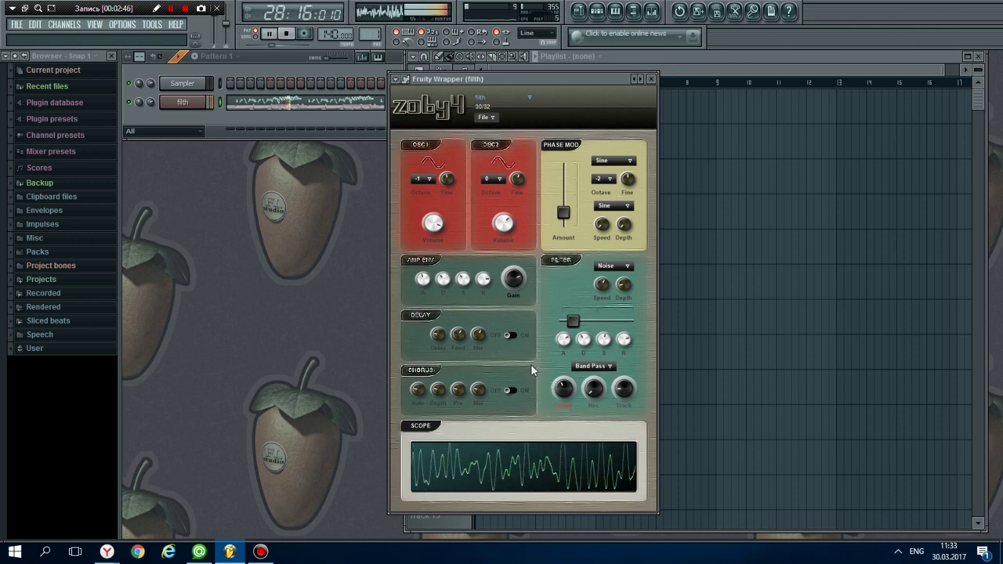
left_click(399, 81)
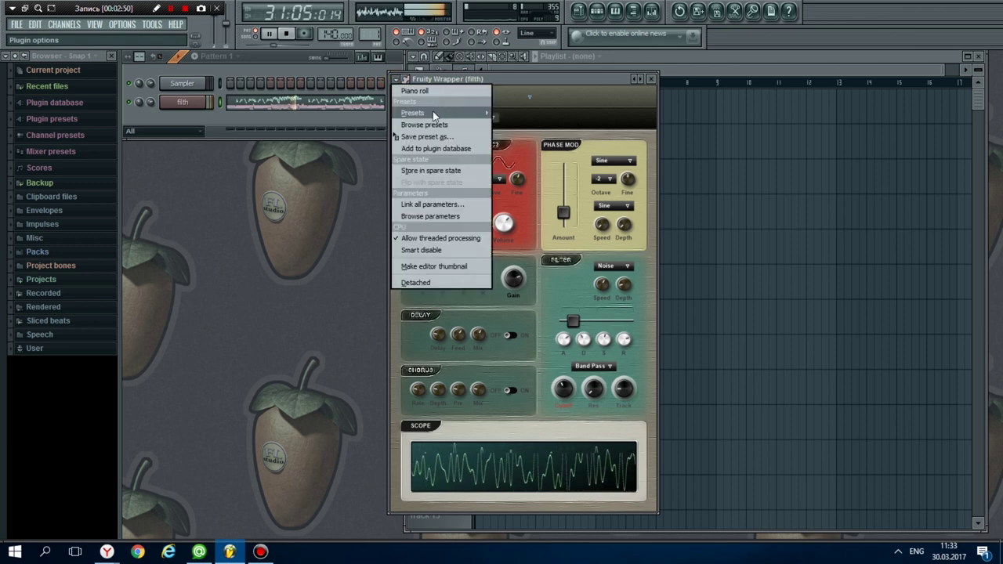
mouse_move(413, 113)
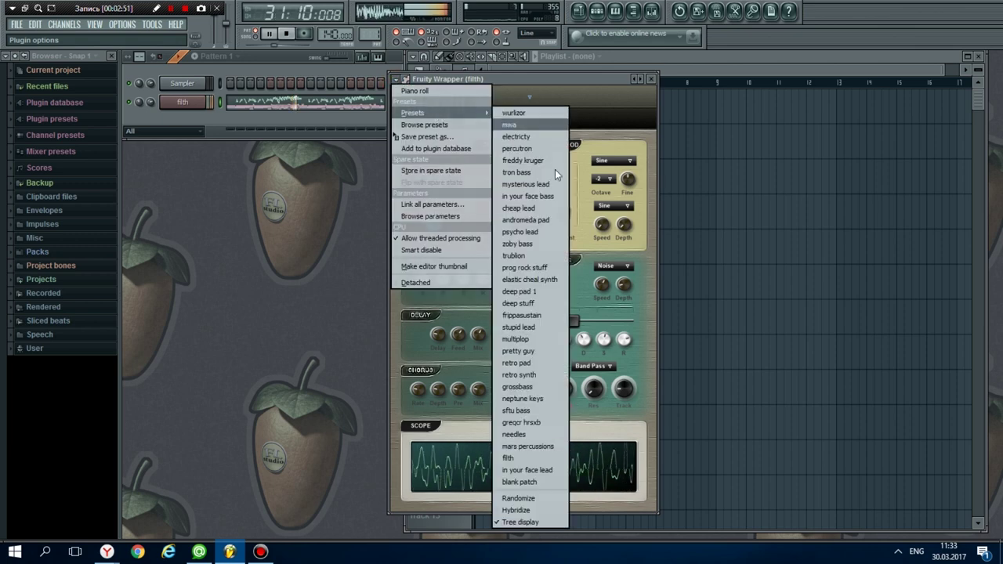
left_click(539, 471)
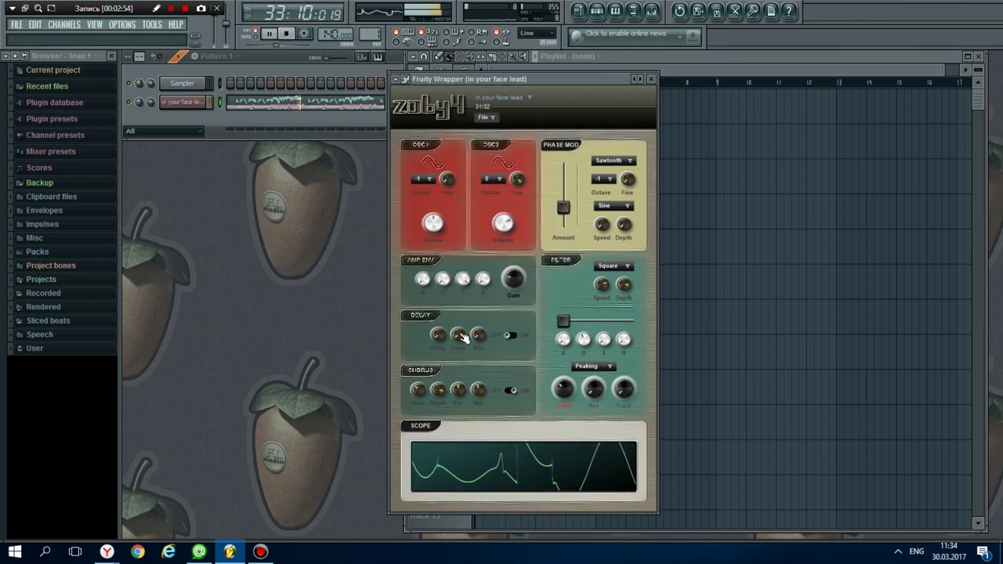
Load the blank patch preset in Zoby 4, listen to it and switch to the prog rock stuff preset.
left_click(401, 80)
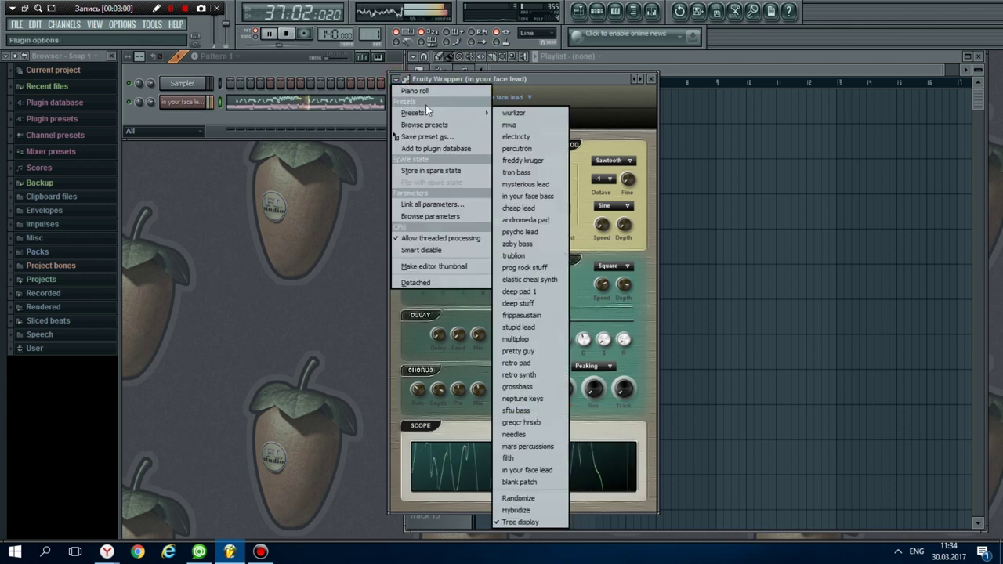
mouse_move(479, 113)
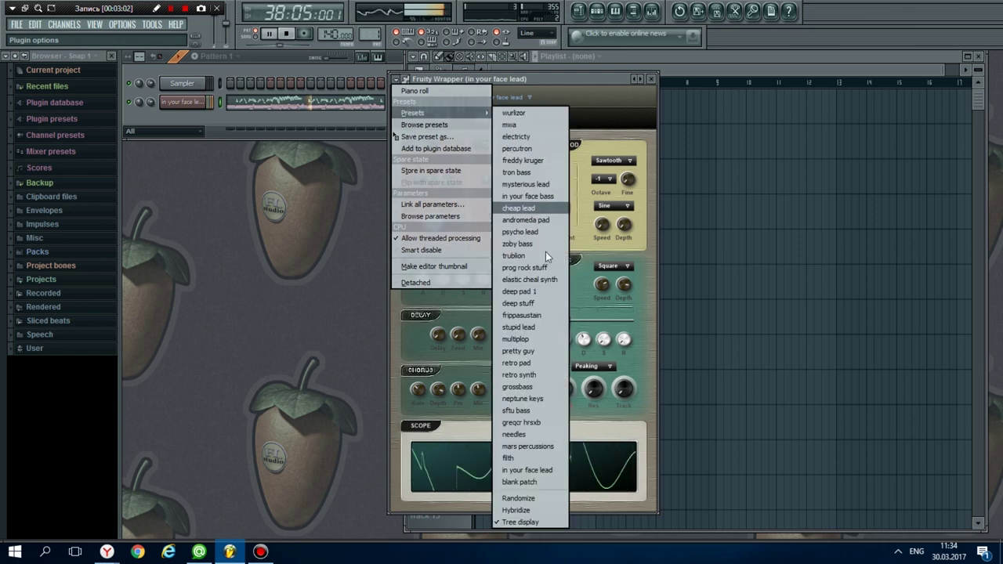
left_click(534, 482)
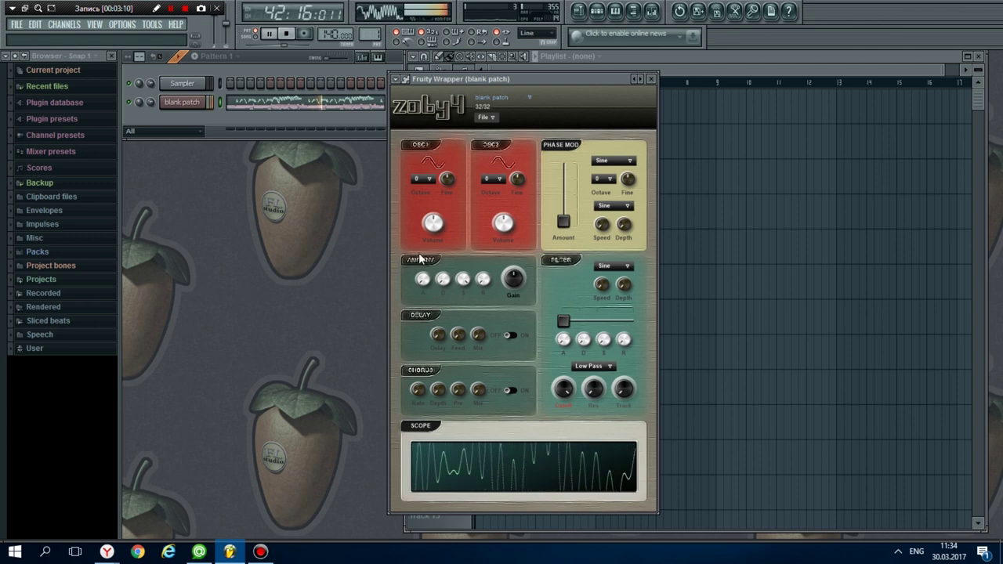
left_click(402, 85)
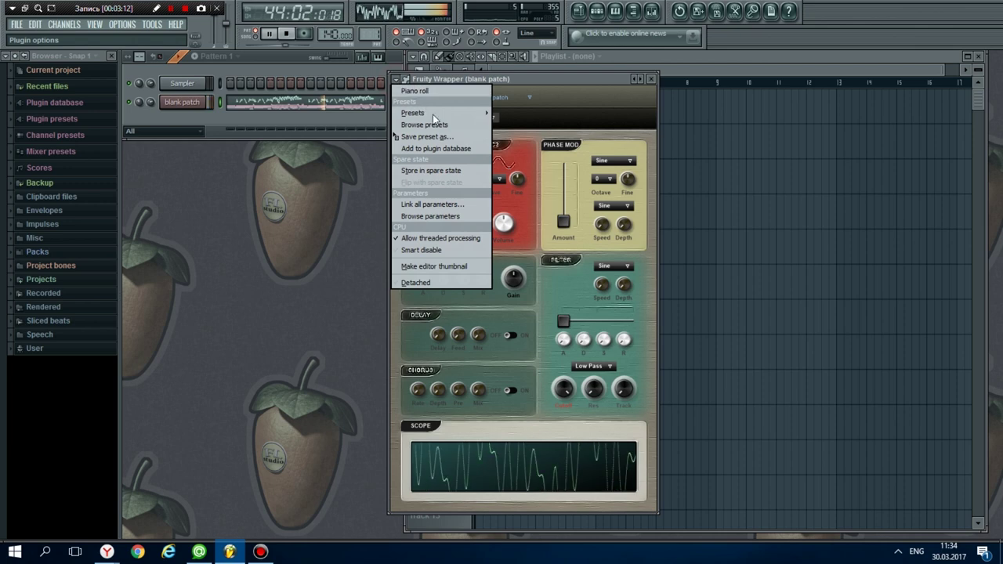
mouse_move(437, 117)
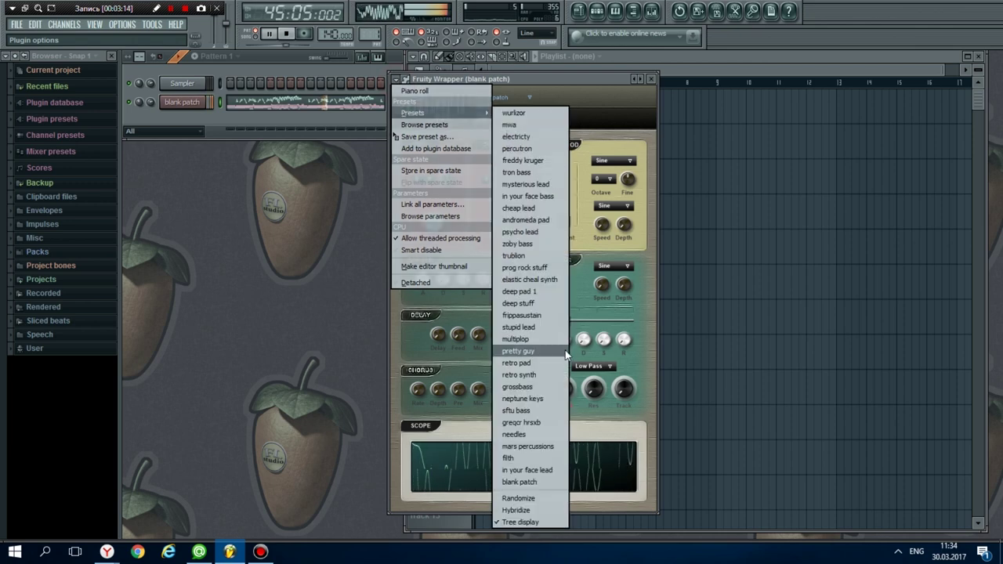
left_click(529, 269)
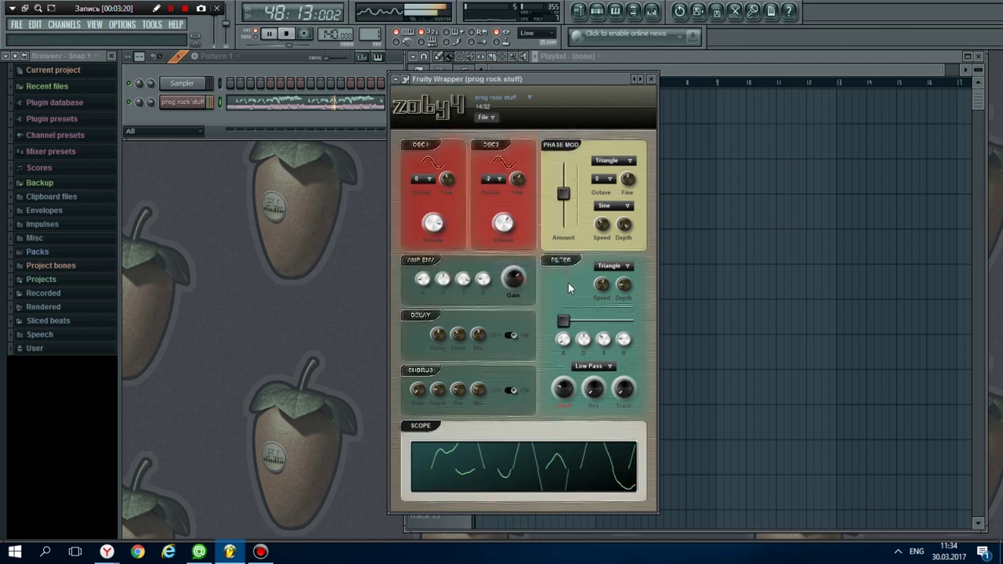
Load the trublion preset in Zoby 4, listen to it on the pattern and stop playback.
left_click(396, 81)
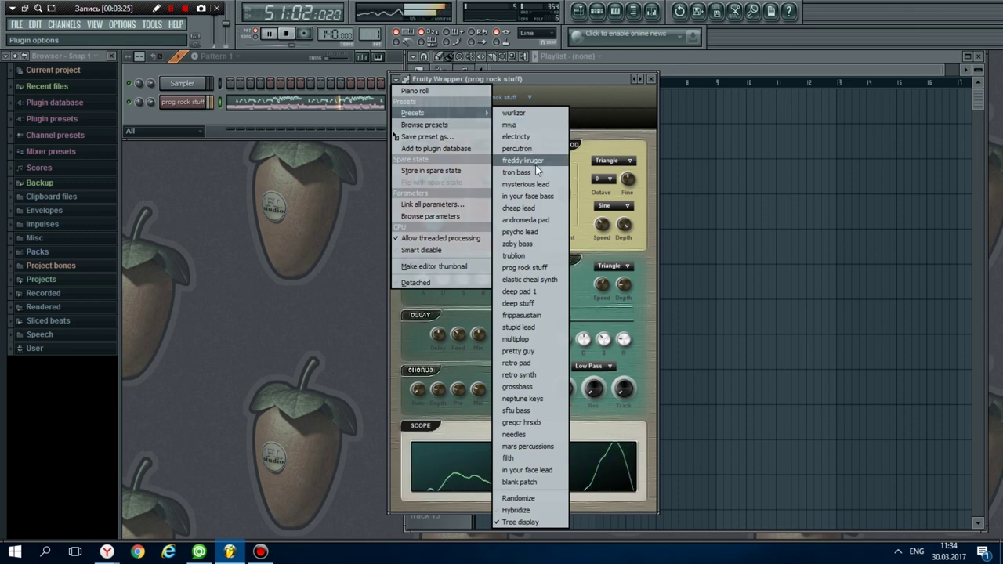
left_click(528, 255)
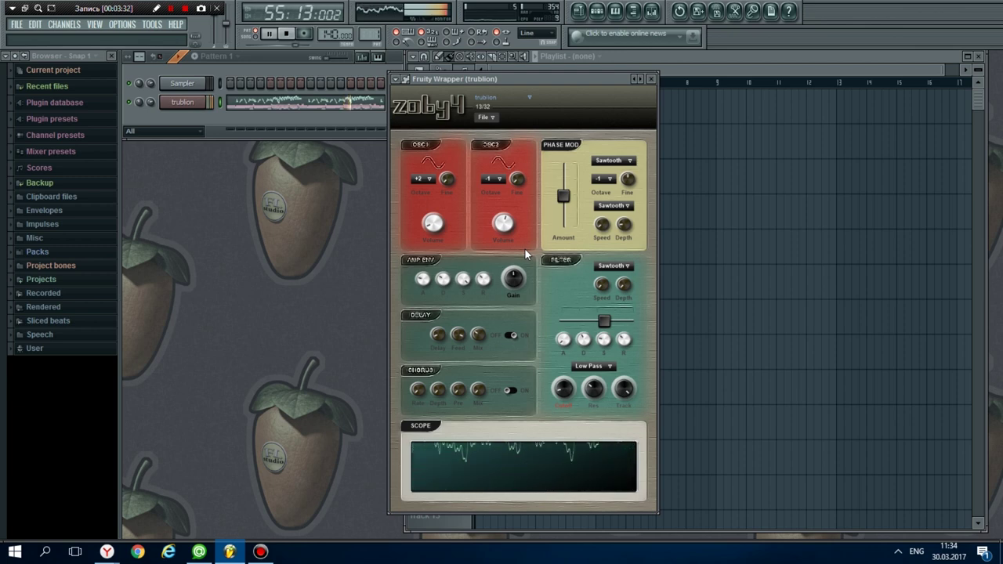
key("space")
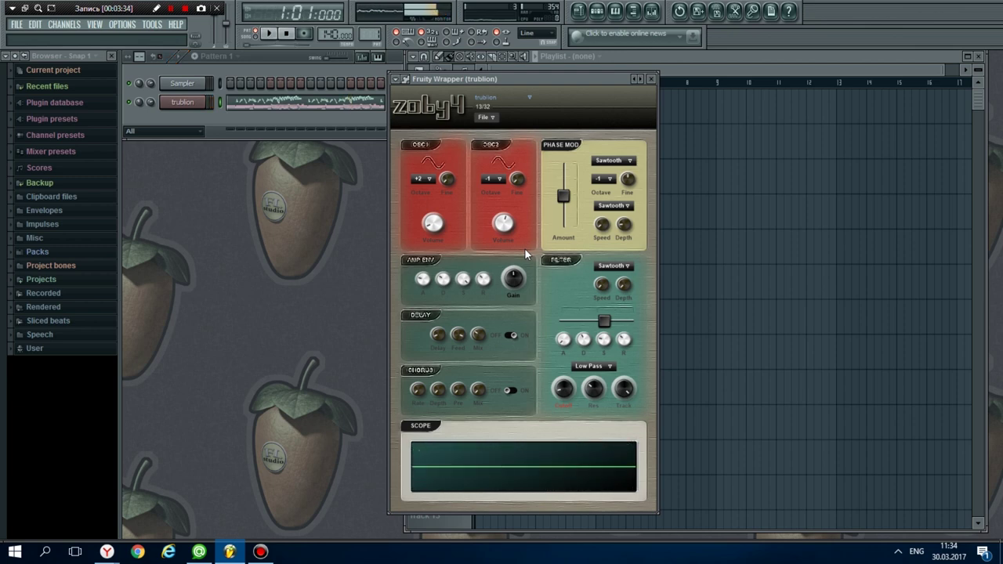